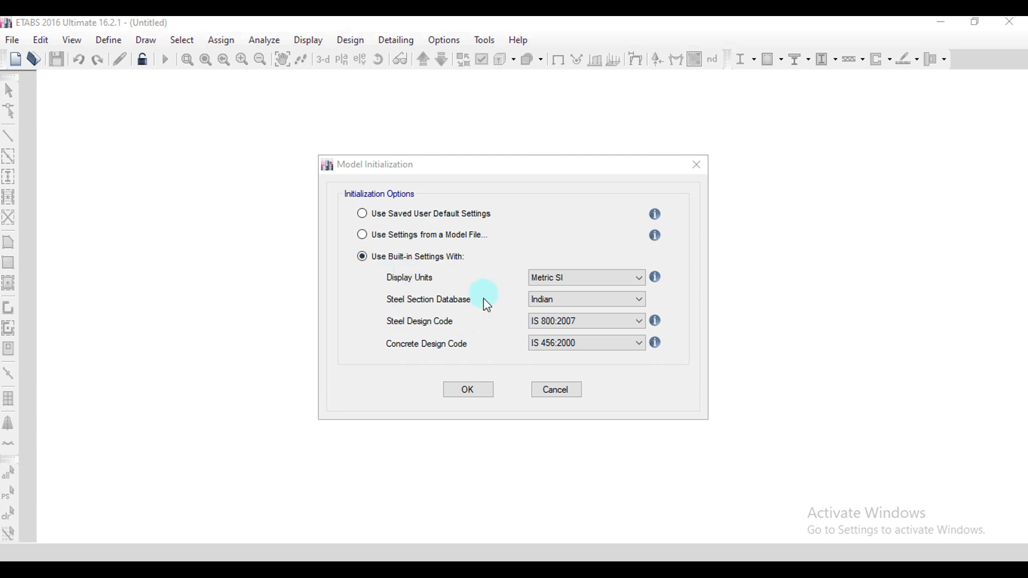
# - Accept the default initialization, then set 3 X grid lines, 5 m X spacing and 3 m Y spacing
pyautogui.click(479, 388)
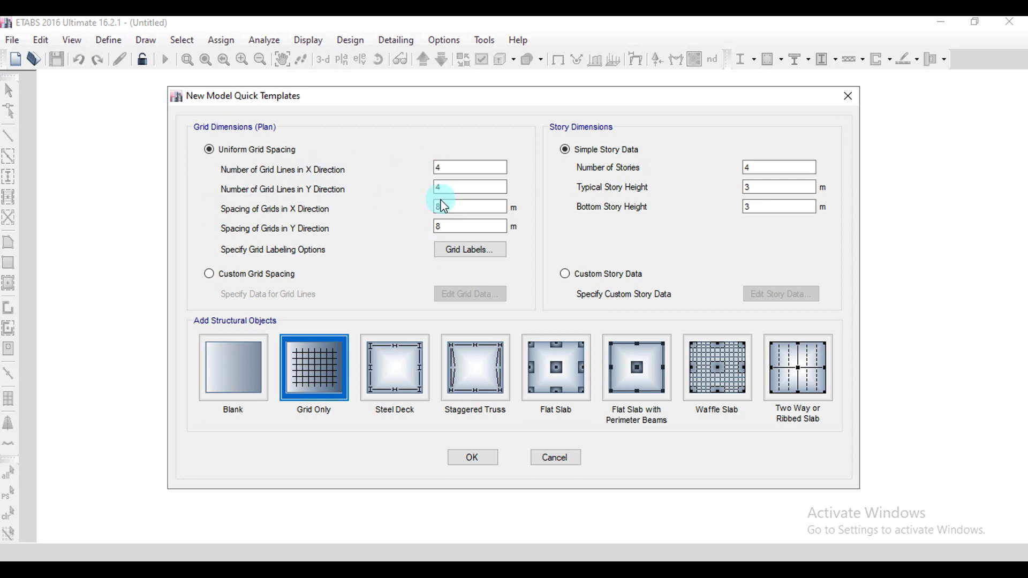
pyautogui.doubleClick(457, 168)
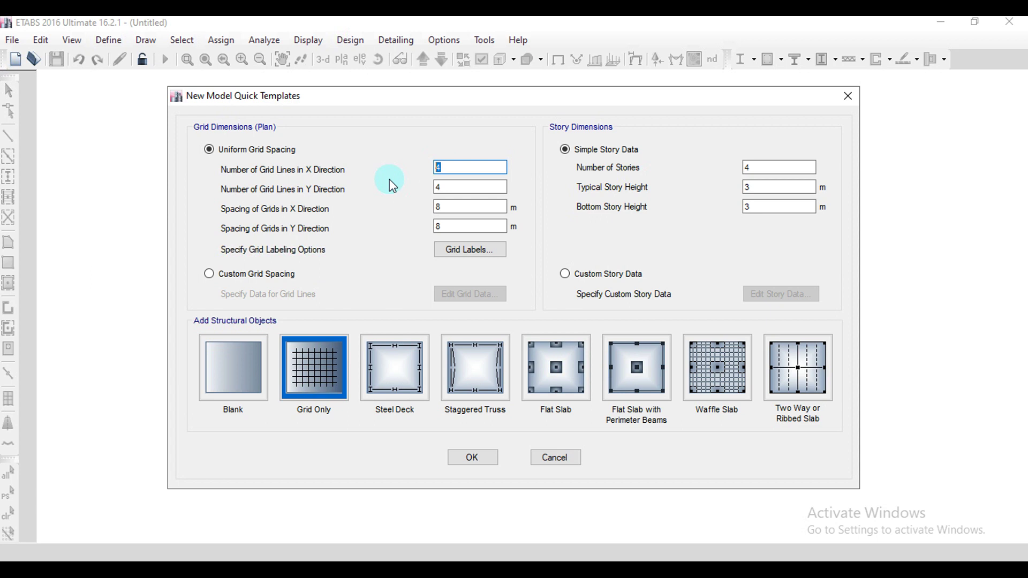
pyautogui.write('3')
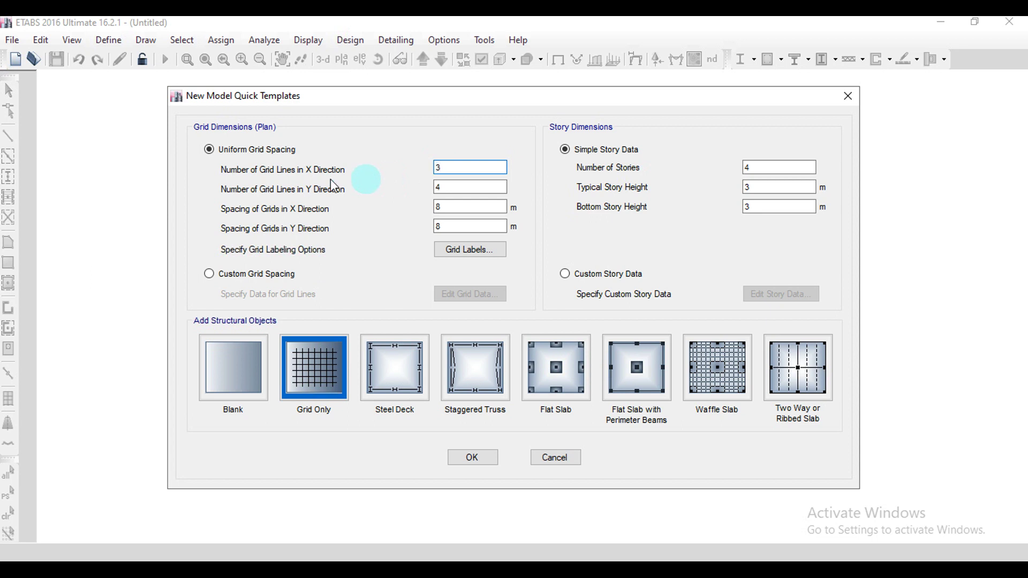
pyautogui.click(562, 149)
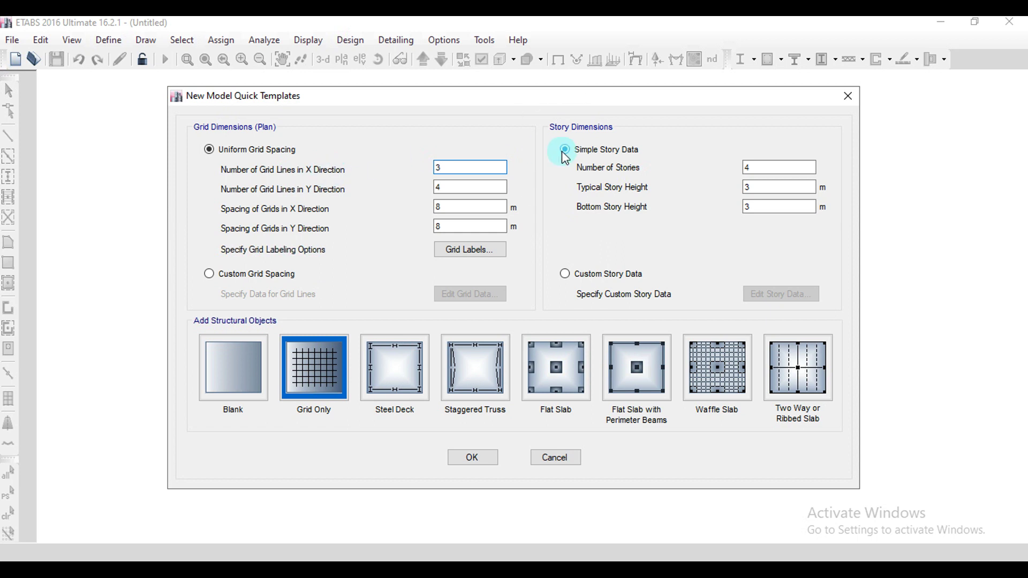
pyautogui.click(471, 192)
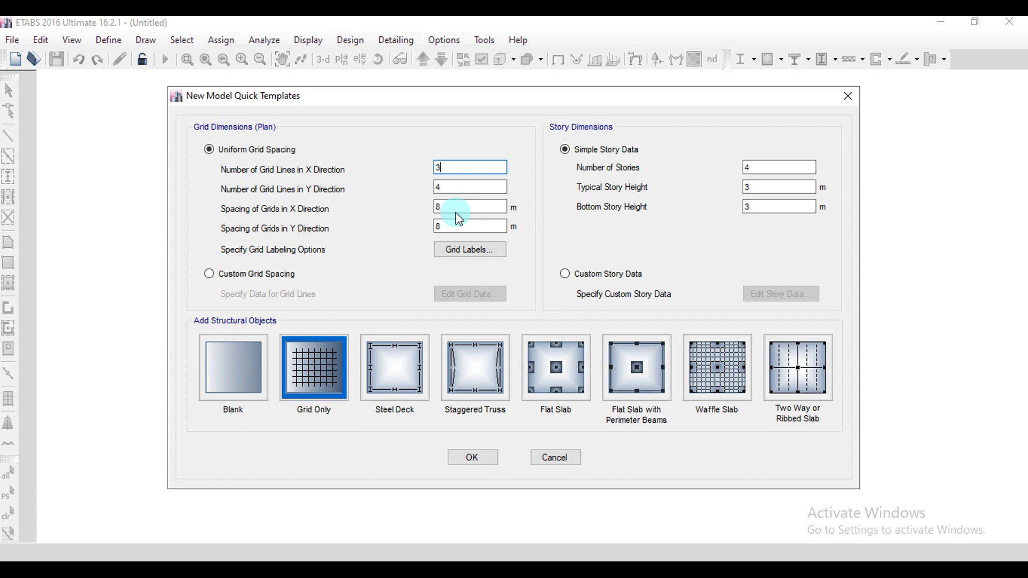
pyautogui.click(458, 212)
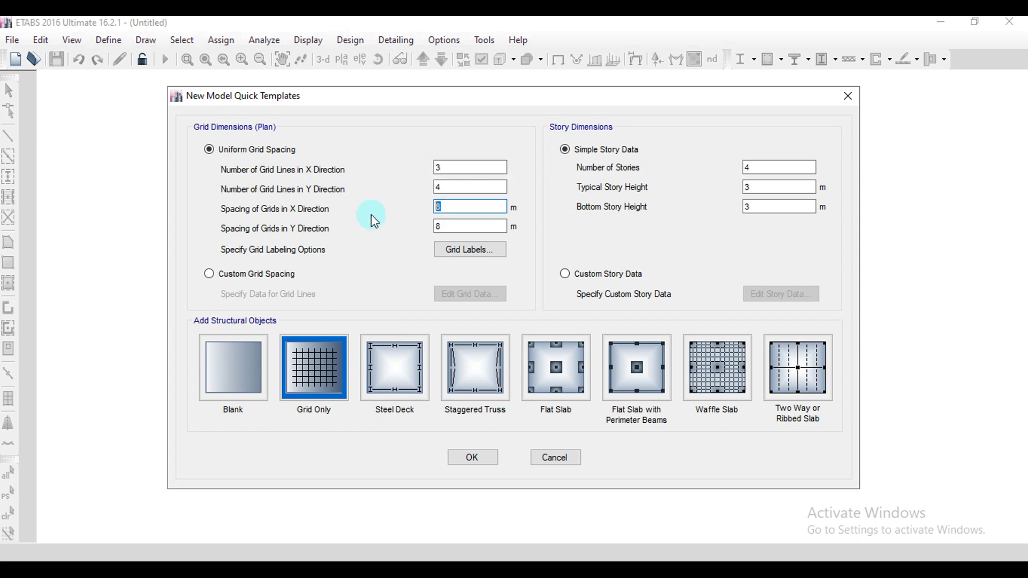
pyautogui.write('5')
pyautogui.click(449, 225)
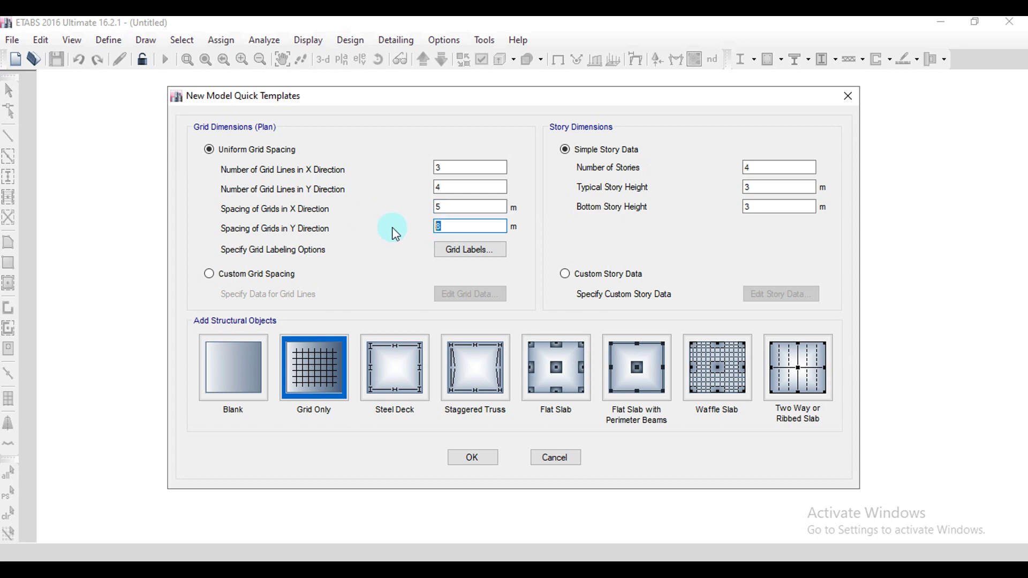
pyautogui.write('3')
pyautogui.moveTo(376, 137); pyautogui.dragTo(526, 136)
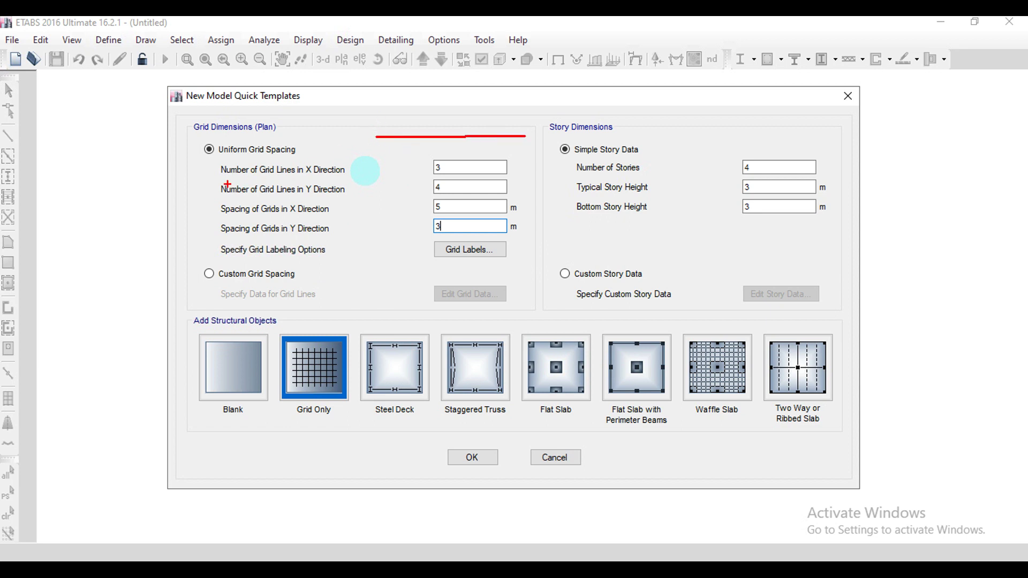
pyautogui.click(384, 119)
pyautogui.moveTo(384, 119); pyautogui.dragTo(382, 175)
pyautogui.moveTo(433, 118); pyautogui.dragTo(434, 155)
pyautogui.moveTo(488, 116); pyautogui.dragTo(487, 145)
pyautogui.moveTo(396, 122)
pyautogui.mouseDown()
pyautogui.moveTo(402, 131)
pyautogui.moveTo(462, 125)
pyautogui.moveTo(459, 134)
pyautogui.mouseUp()
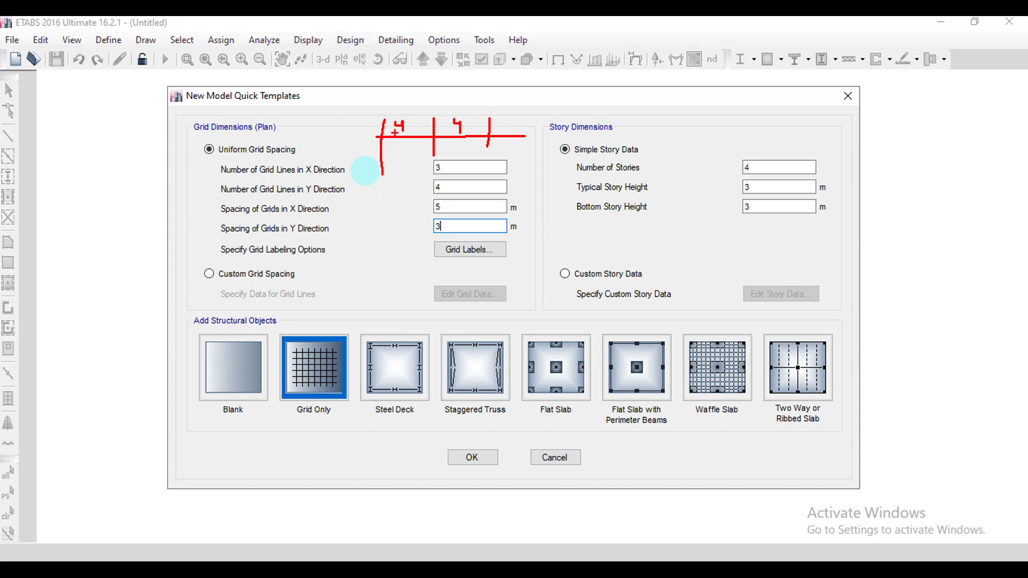
pyautogui.moveTo(382, 124)
pyautogui.mouseDown()
pyautogui.moveTo(383, 170)
pyautogui.moveTo(452, 161)
pyautogui.mouseUp()
pyautogui.moveTo(368, 147); pyautogui.dragTo(423, 147)
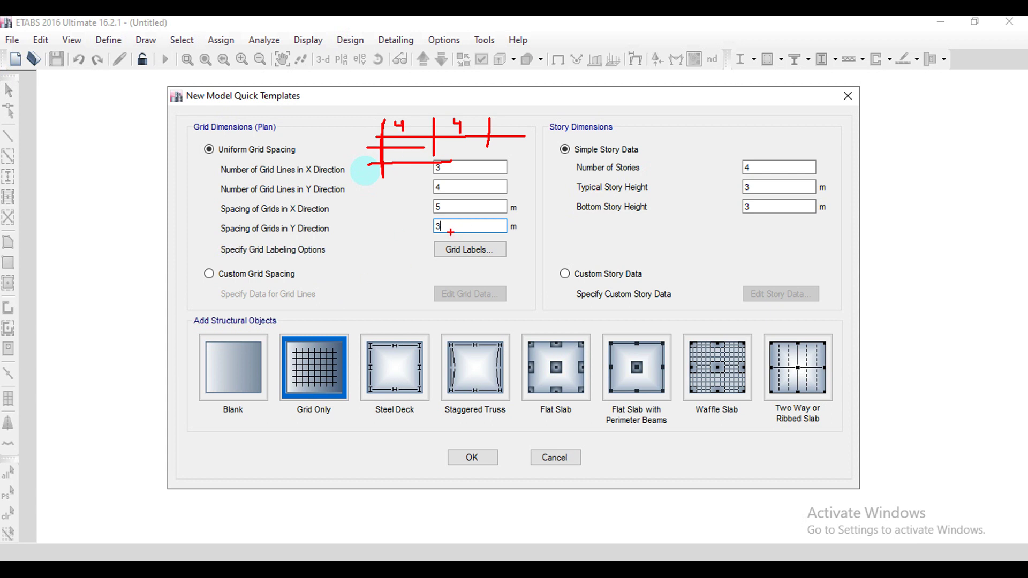
pyautogui.press('Escape')
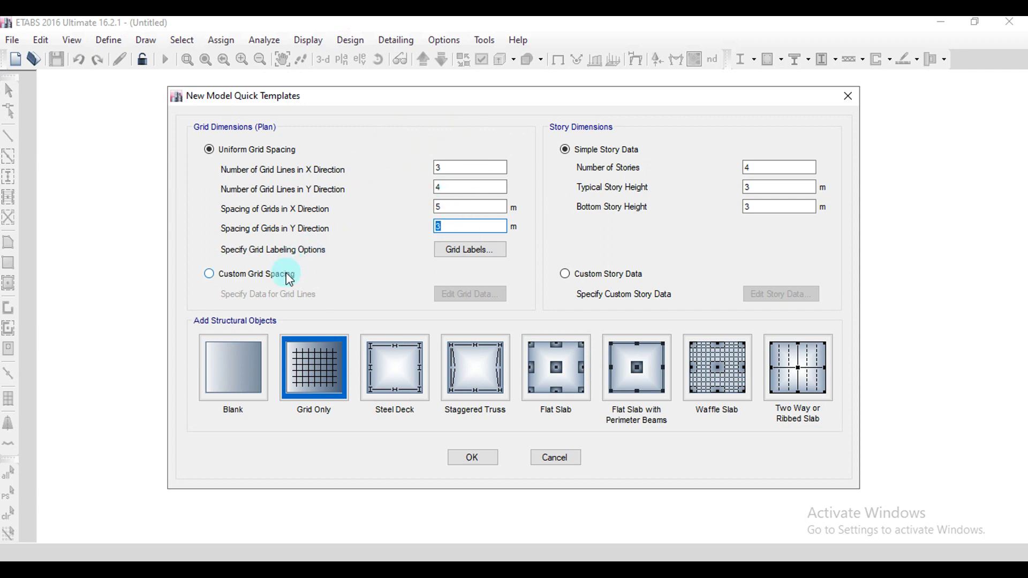
# - Choose custom grid spacing and set the grid bubble size to 500 mm in the grid data
pyautogui.click(246, 276)
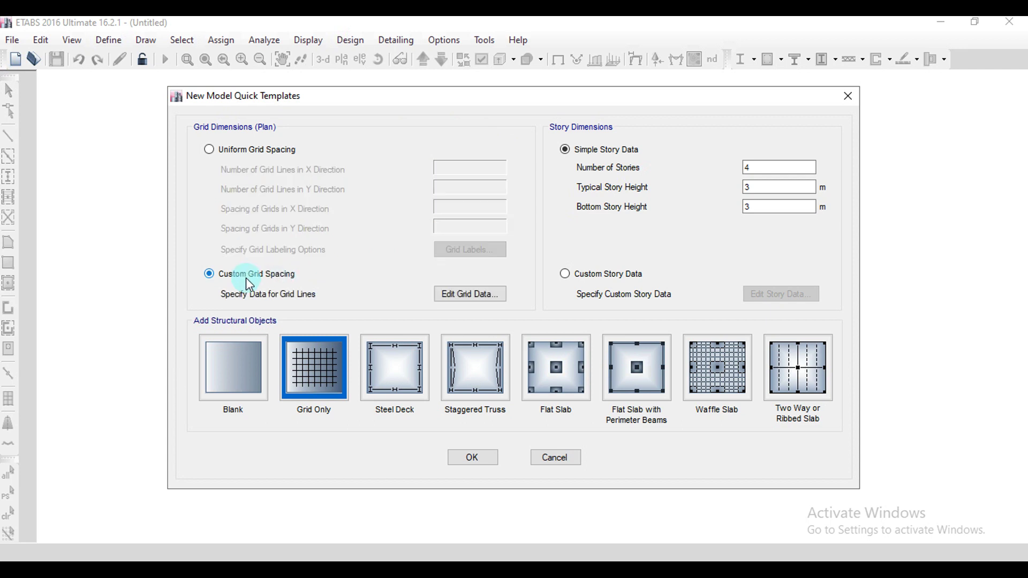
pyautogui.click(471, 295)
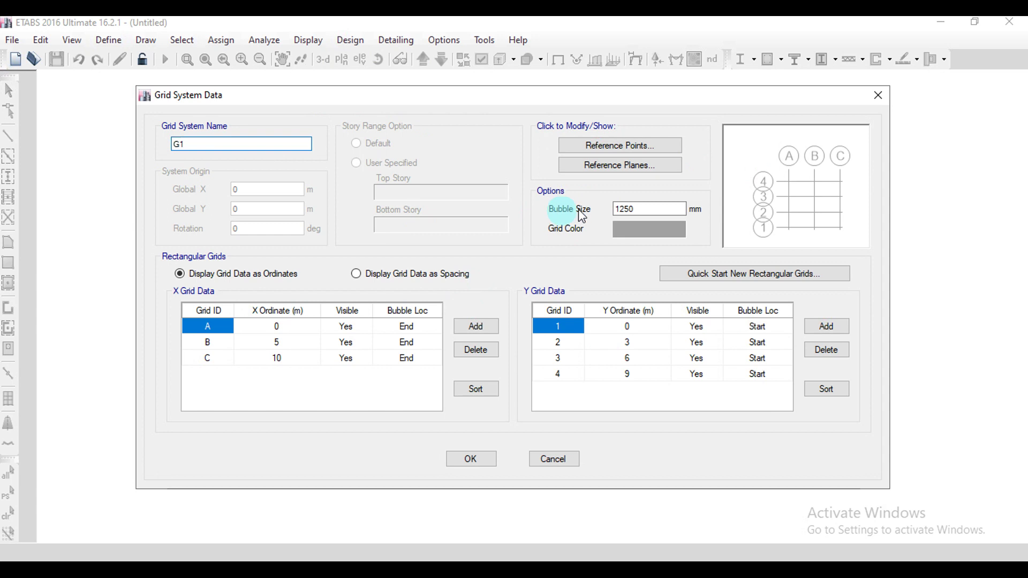
pyautogui.press('Tab')
pyautogui.write('500')
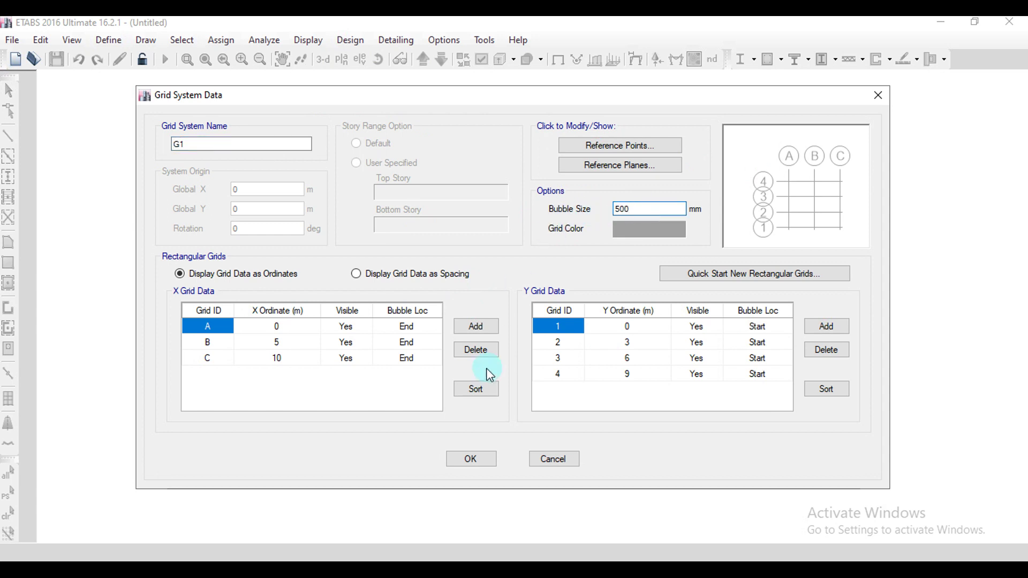
pyautogui.click(468, 460)
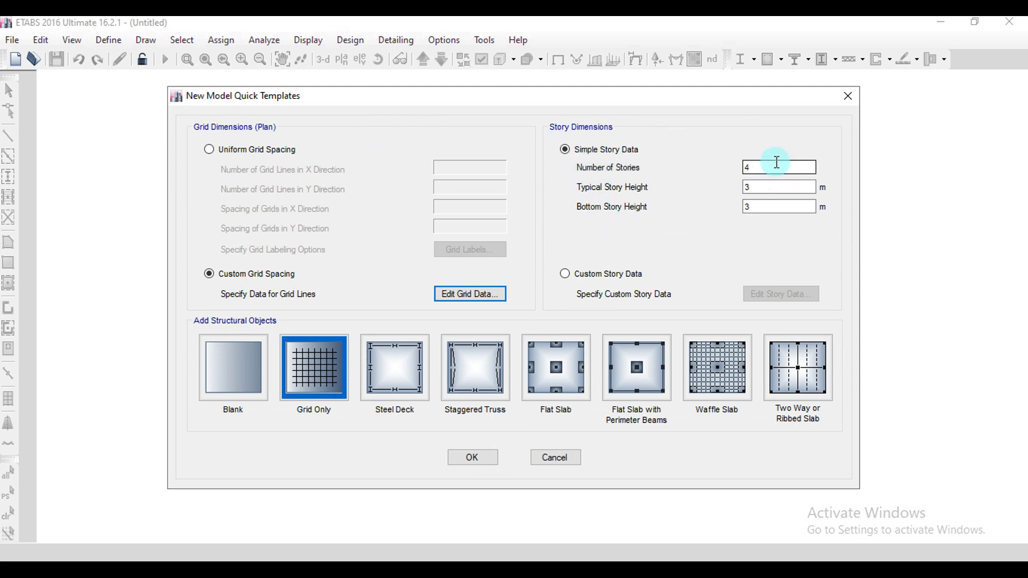
# - Set the bottom story height to 4.5 m, revert to uniform grid spacing, and create the model
pyautogui.doubleClick(752, 186)
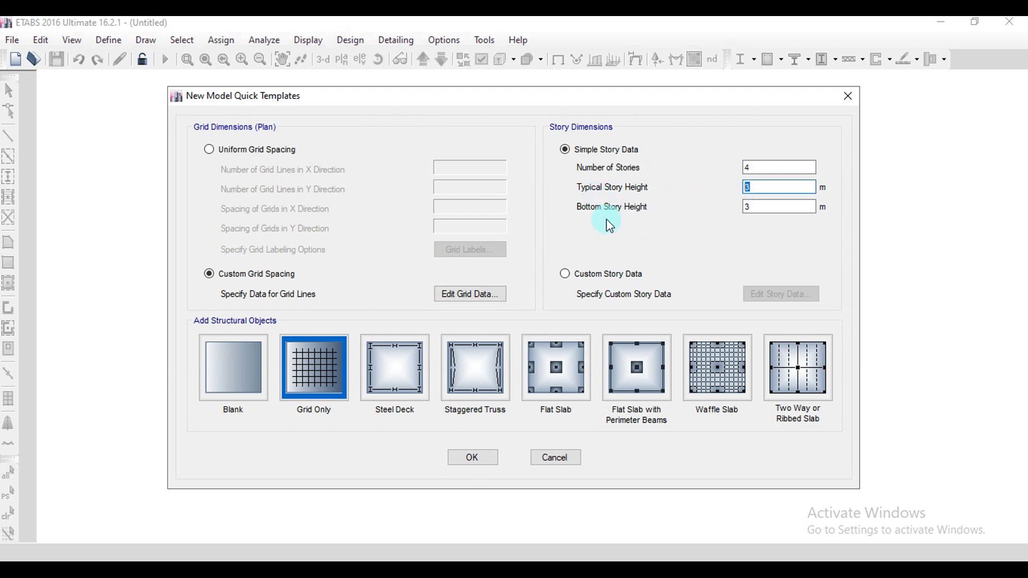
pyautogui.doubleClick(770, 207)
pyautogui.write('4.5')
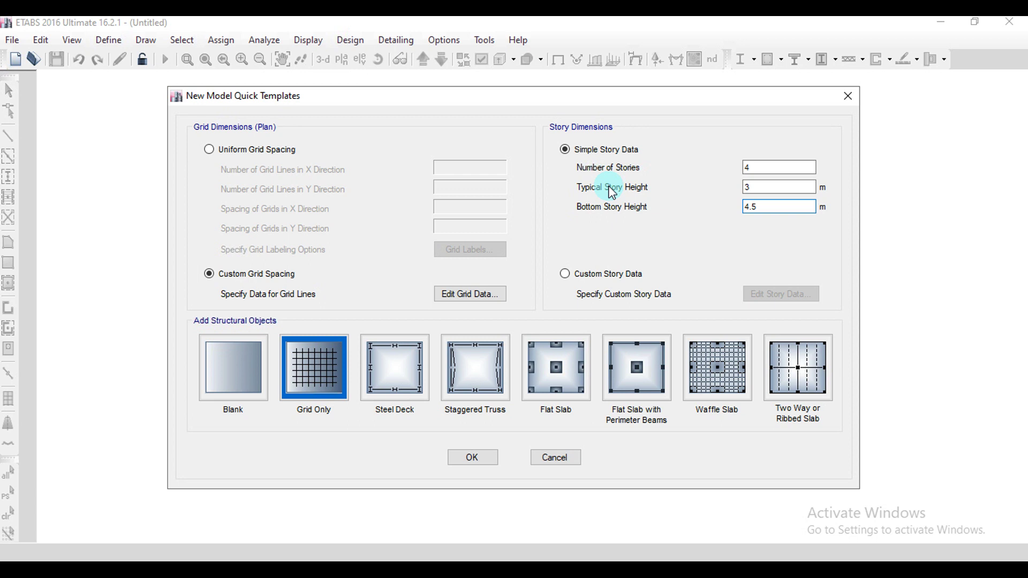
pyautogui.click(283, 151)
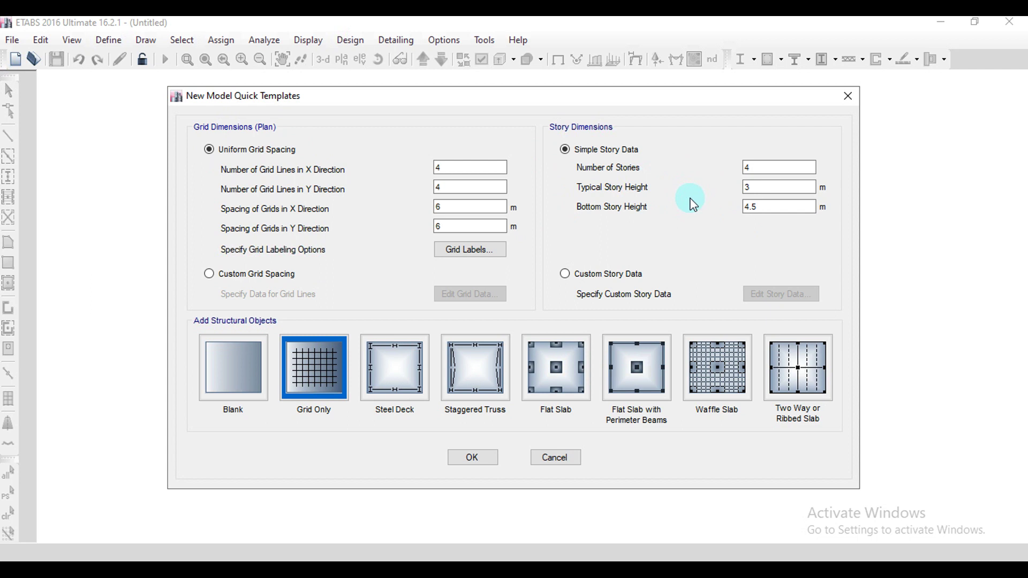
pyautogui.click(471, 458)
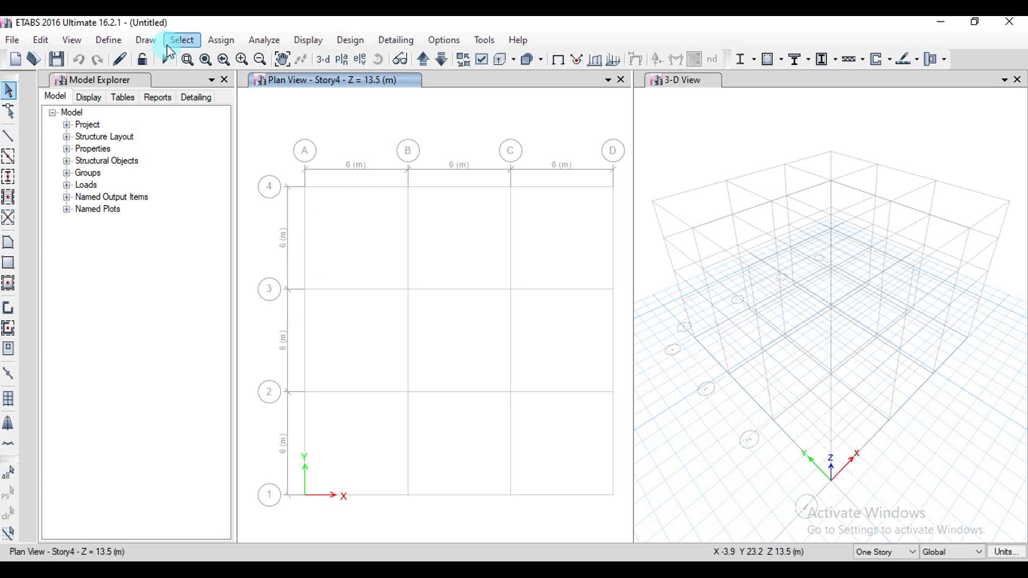
# - Open grid system G1's data through the plan view's Add/Modify Grids options
pyautogui.rightClick(466, 134)
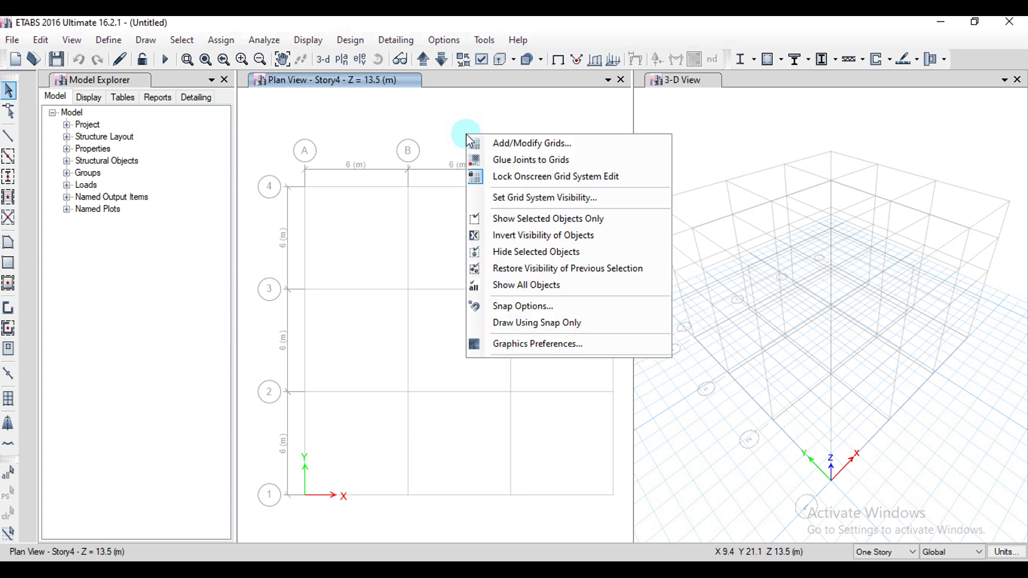
pyautogui.click(493, 144)
pyautogui.click(345, 266)
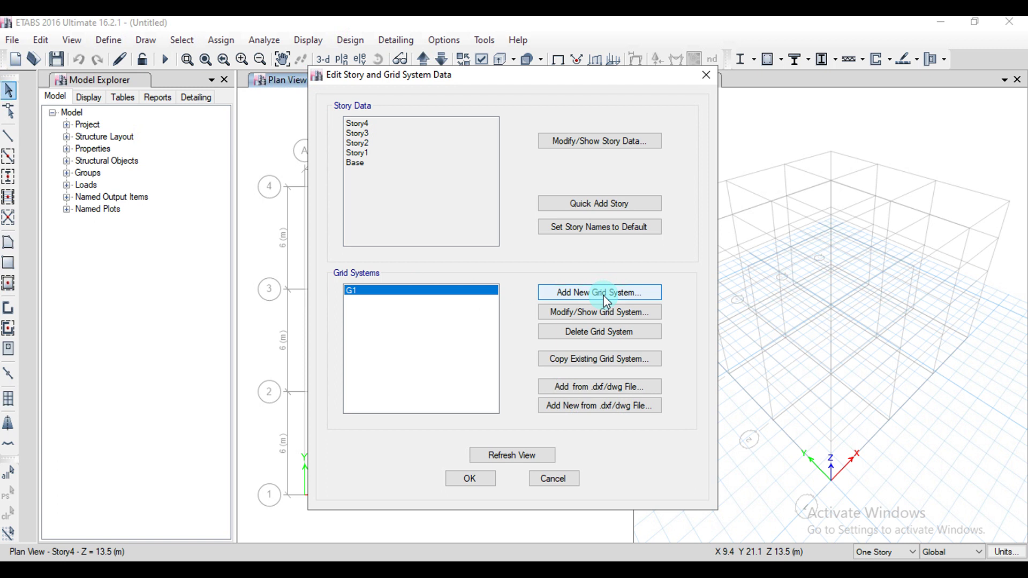
pyautogui.click(579, 317)
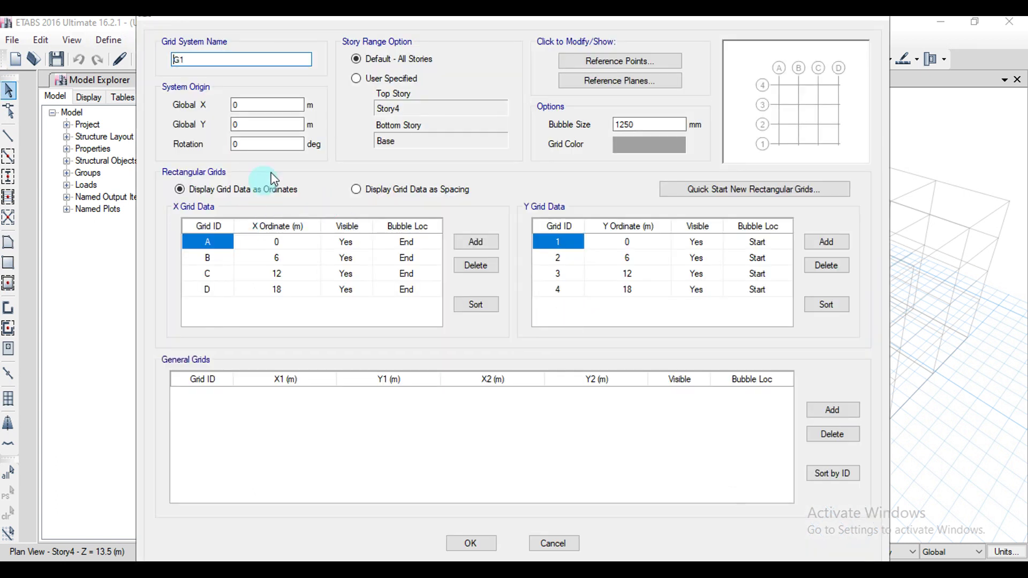
# - Enter X ordinates of 5 m for grid B and 10 m for grid C
pyautogui.click(288, 259)
pyautogui.write('5')
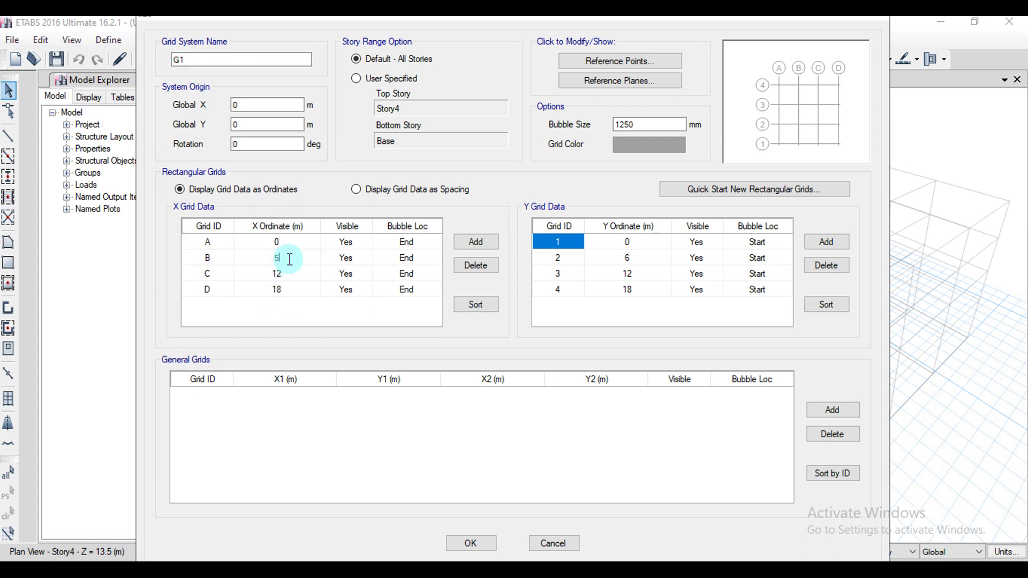
pyautogui.press('Down')
pyautogui.write('5')
pyautogui.press('BackSpace')
pyautogui.write('10')
pyautogui.click(277, 289)
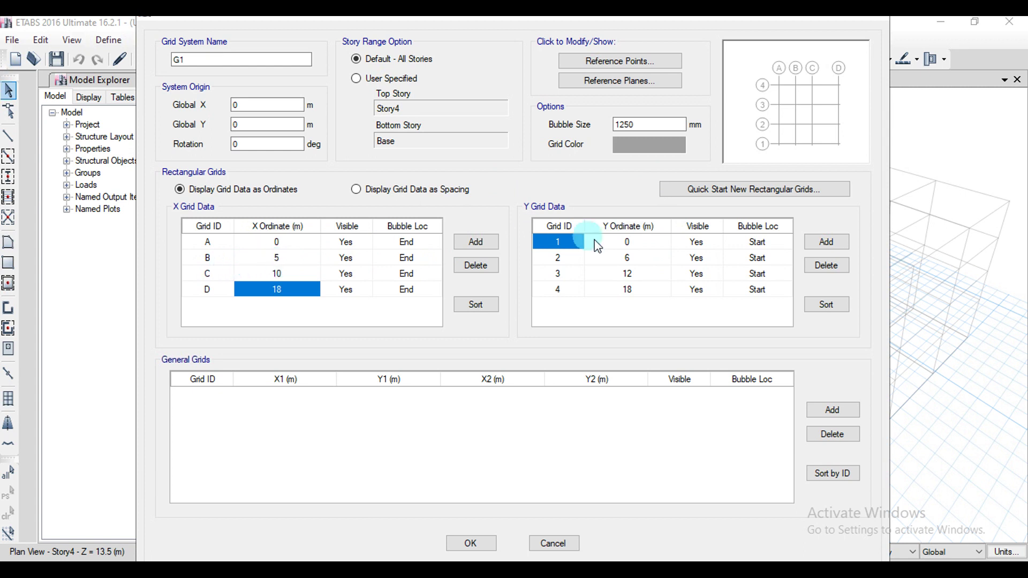
# - Show the grid data as spacings and set grid C to 6 m and grid D to 4.5 m
pyautogui.click(366, 193)
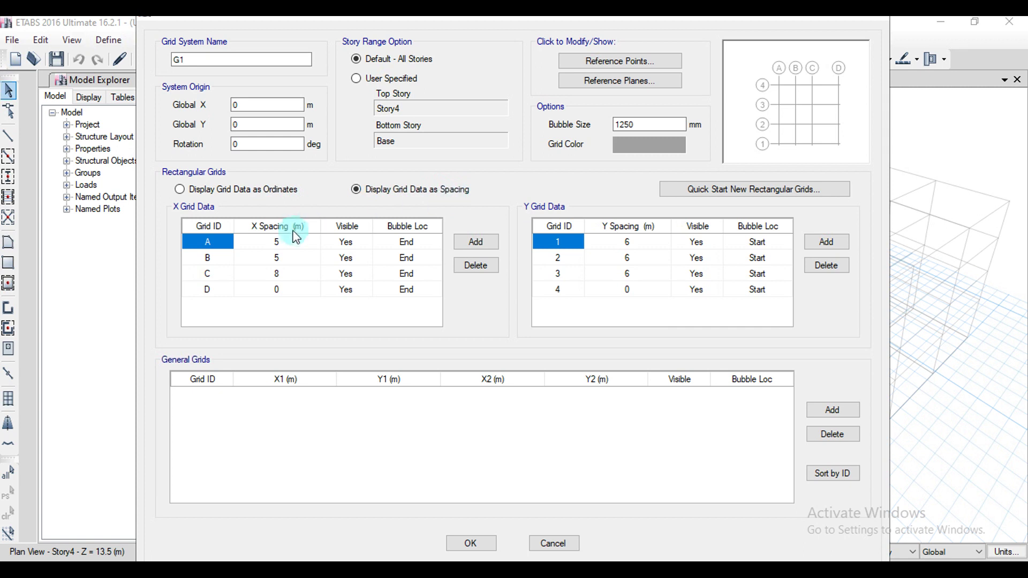
pyautogui.click(289, 244)
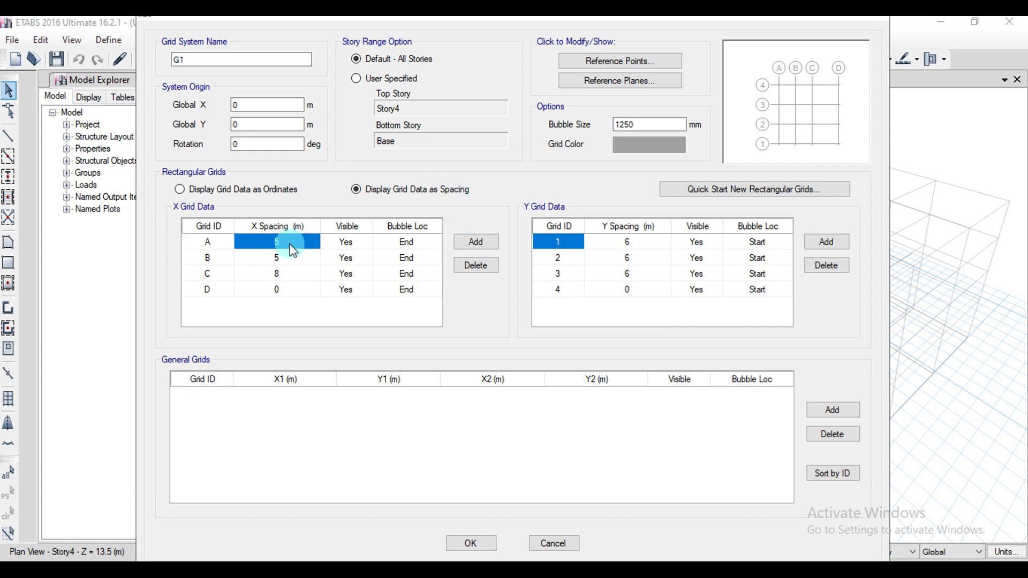
pyautogui.click(292, 266)
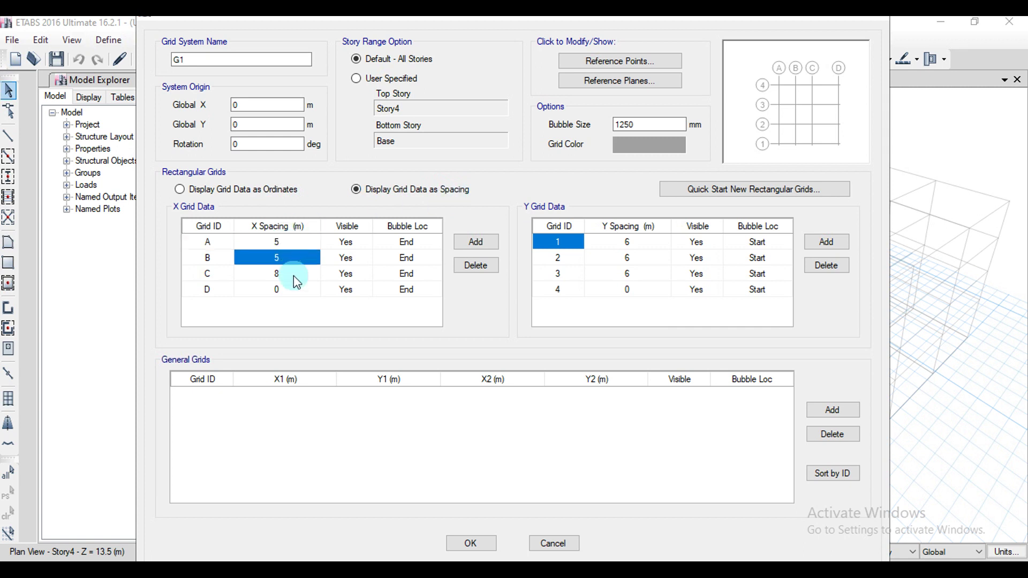
pyautogui.click(294, 275)
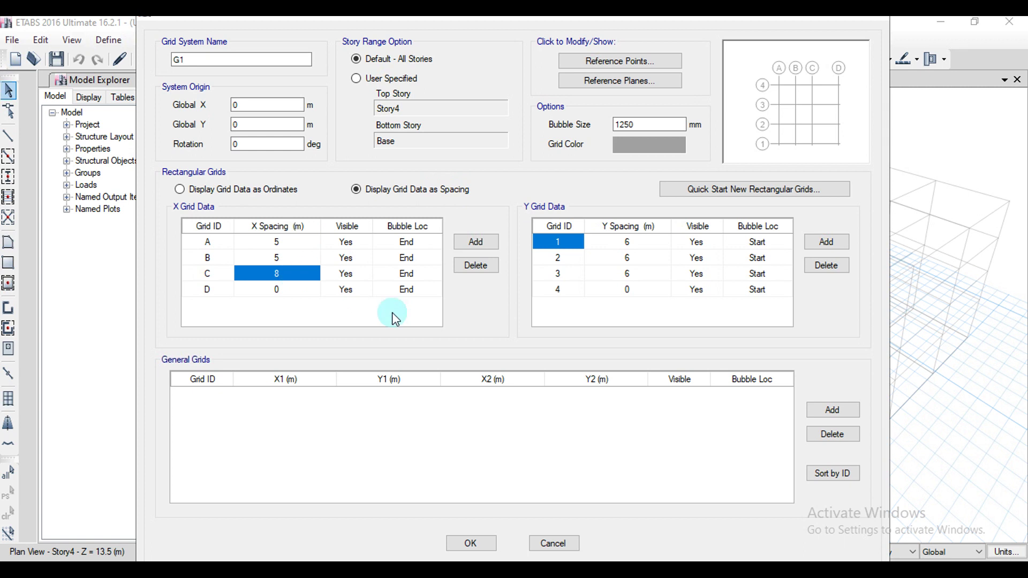
pyautogui.write('6')
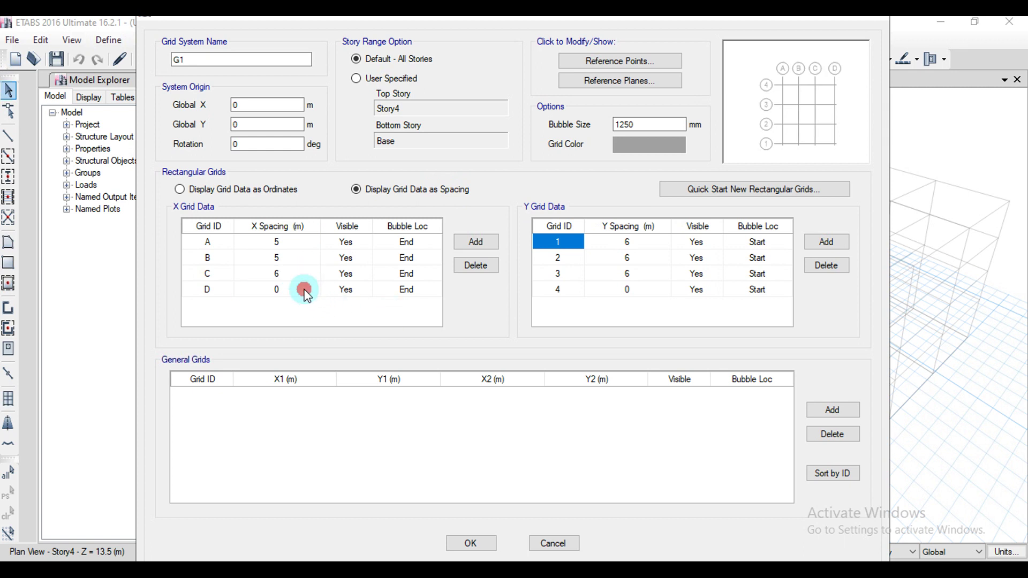
pyautogui.click(307, 295)
pyautogui.write('4.5')
pyautogui.click(637, 261)
# - Accept the X spacings, set G1's bubble size to 500 mm, and refresh the view
pyautogui.click(466, 545)
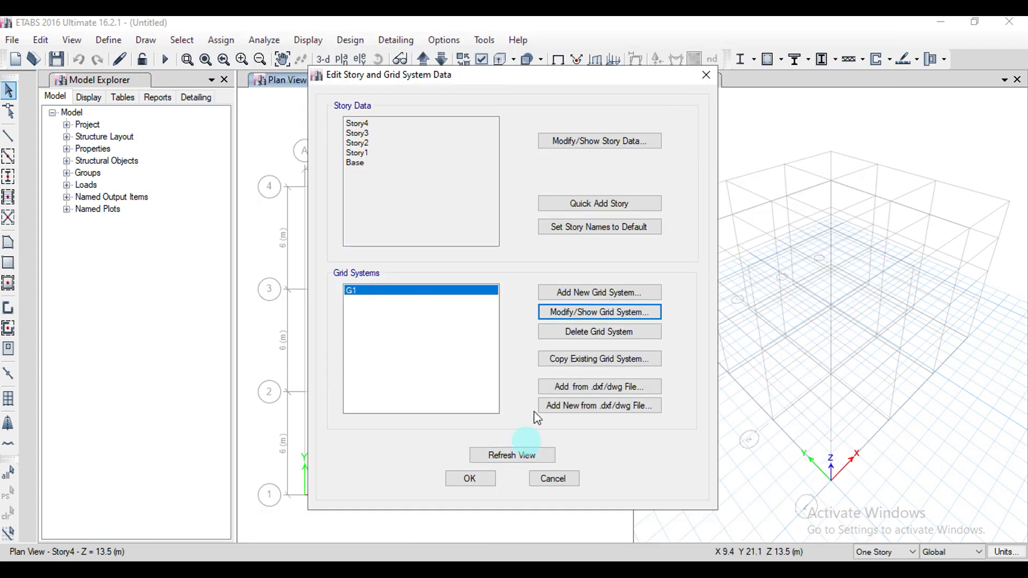
pyautogui.click(574, 312)
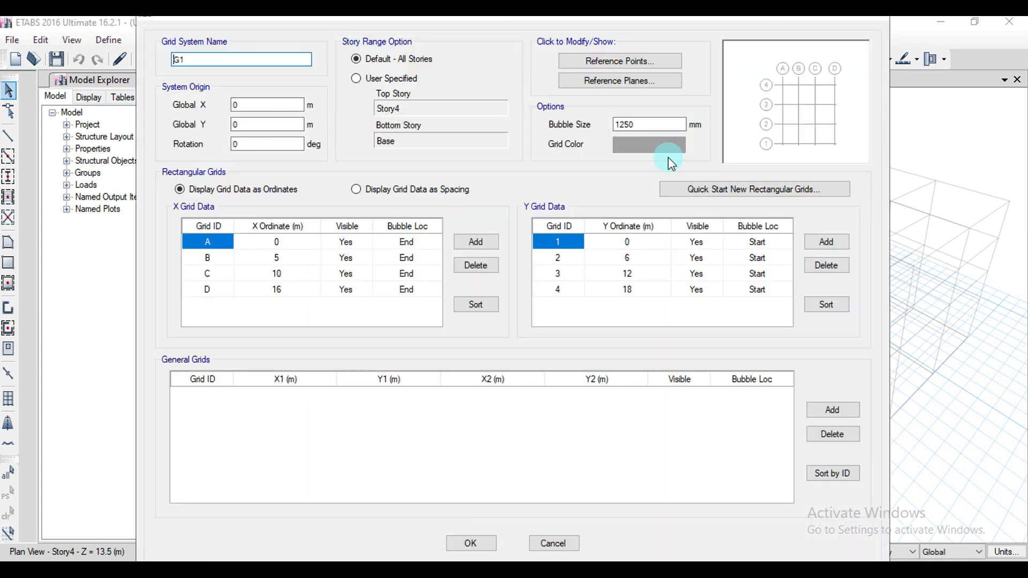
pyautogui.doubleClick(665, 124)
pyautogui.write('500')
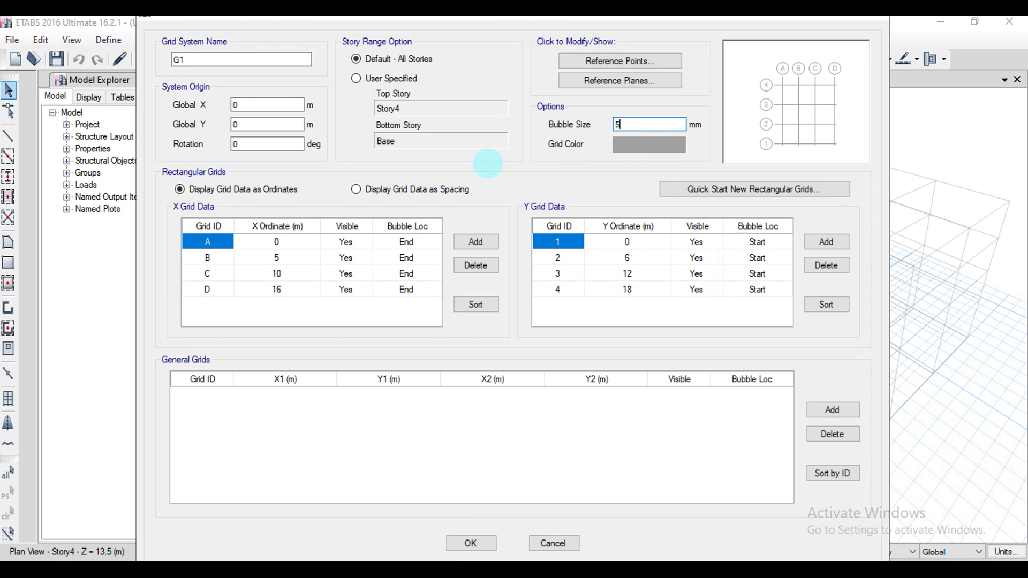
pyautogui.click(470, 543)
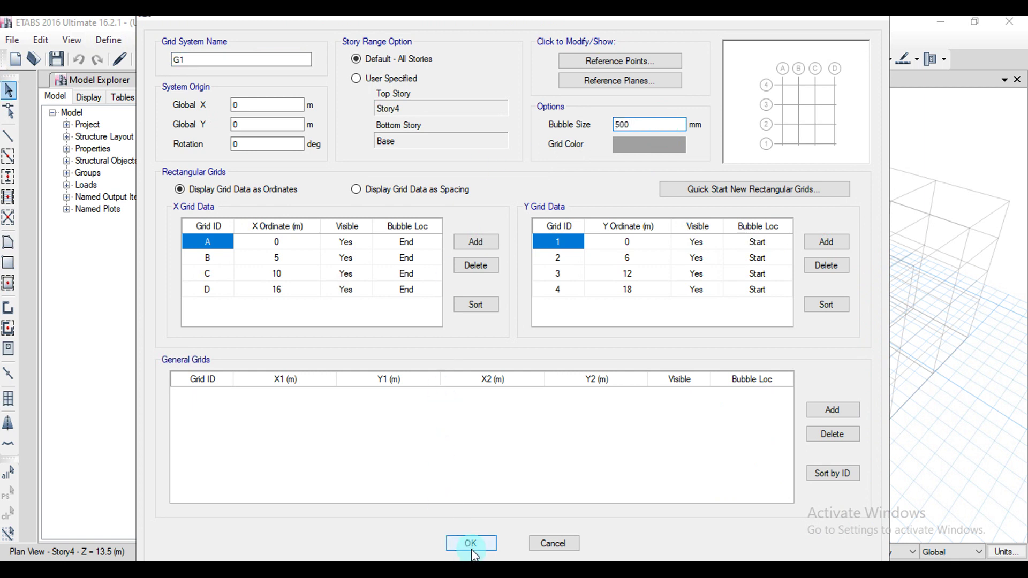
pyautogui.click(486, 456)
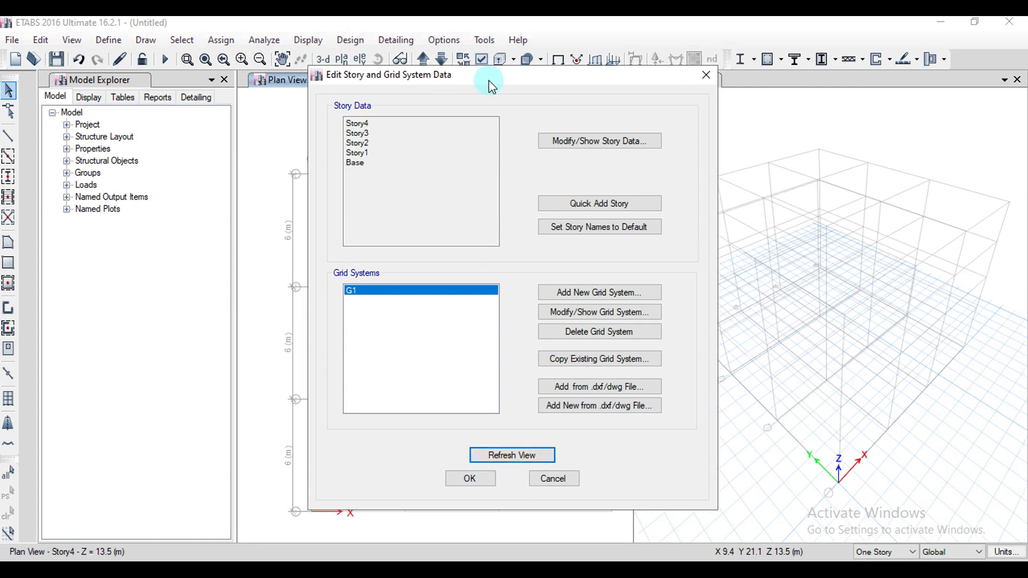
# - Move the grid dialogs aside and review G1's X ordinates of 0, 5, 10 and 16 m without changes
pyautogui.moveTo(489, 73); pyautogui.dragTo(720, 57)
pyautogui.click(404, 212)
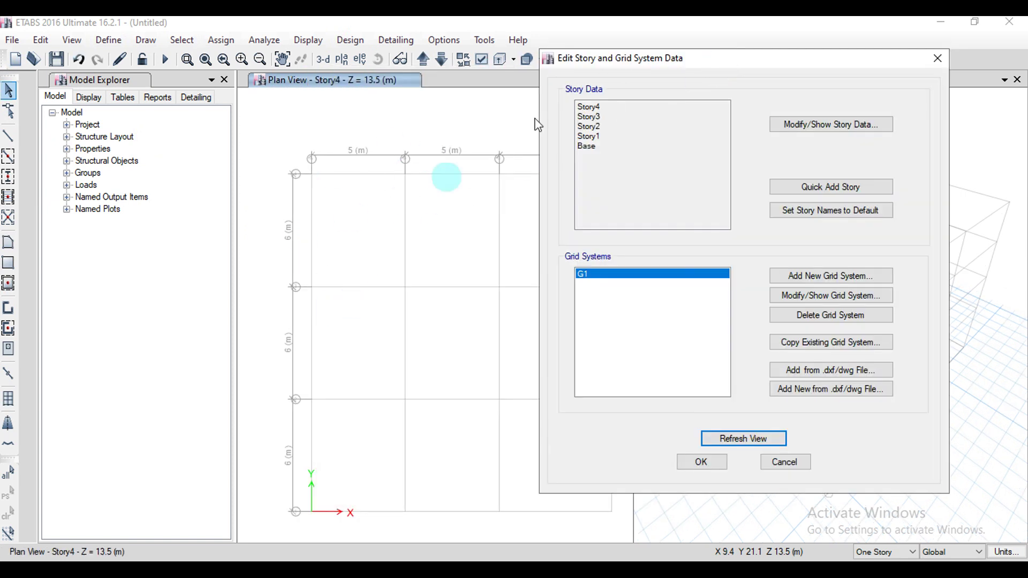
pyautogui.moveTo(611, 69); pyautogui.dragTo(749, 58)
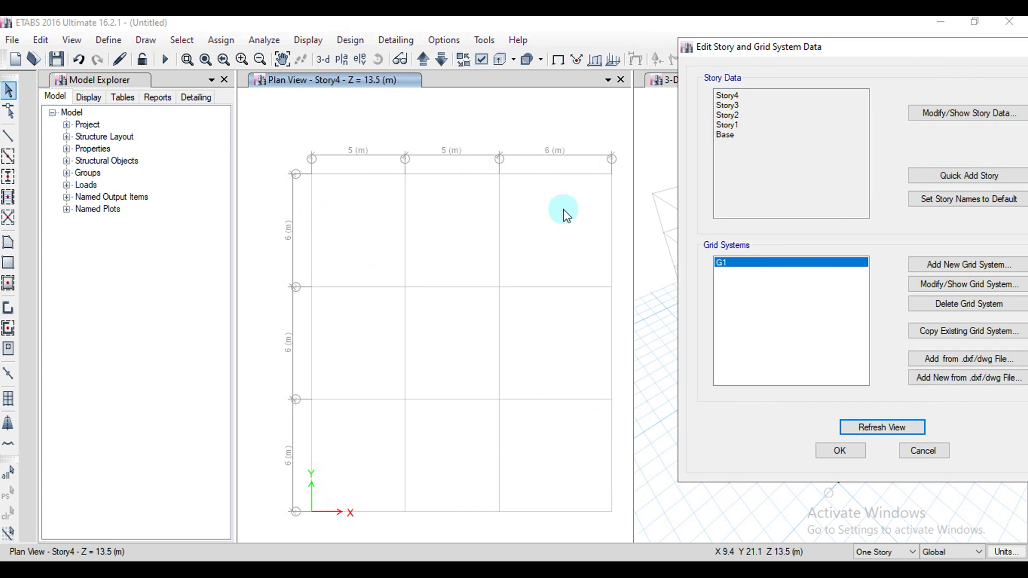
pyautogui.click(950, 284)
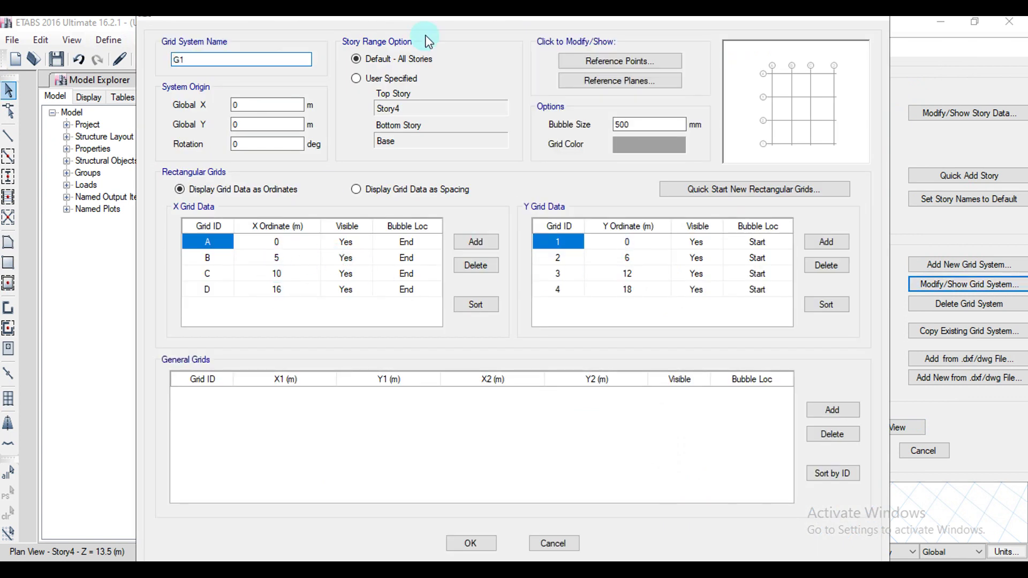
pyautogui.moveTo(437, 22); pyautogui.dragTo(676, 50)
pyautogui.moveTo(492, 45); pyautogui.dragTo(252, 80)
pyautogui.moveTo(616, 80); pyautogui.dragTo(615, 29)
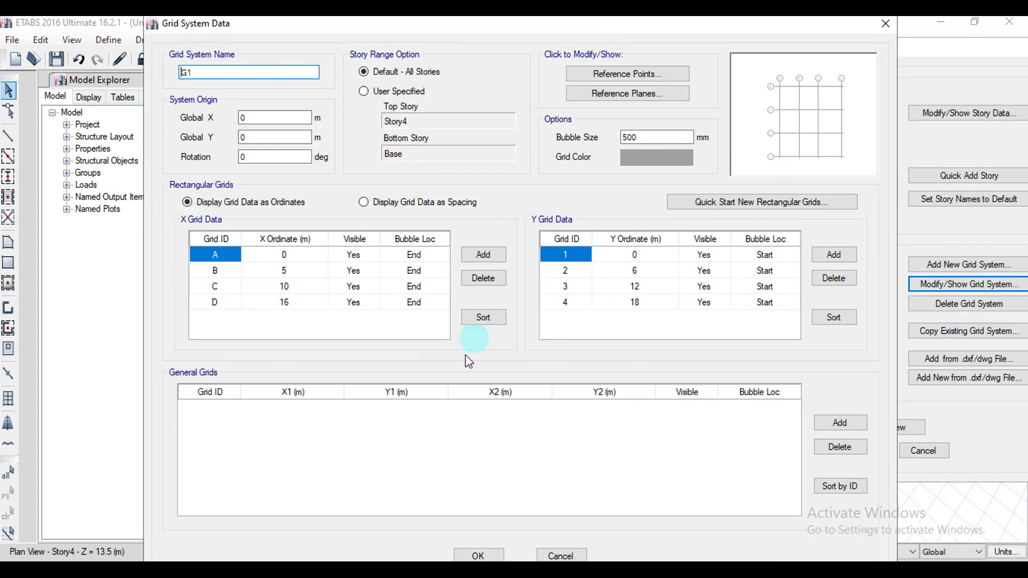
pyautogui.click(471, 555)
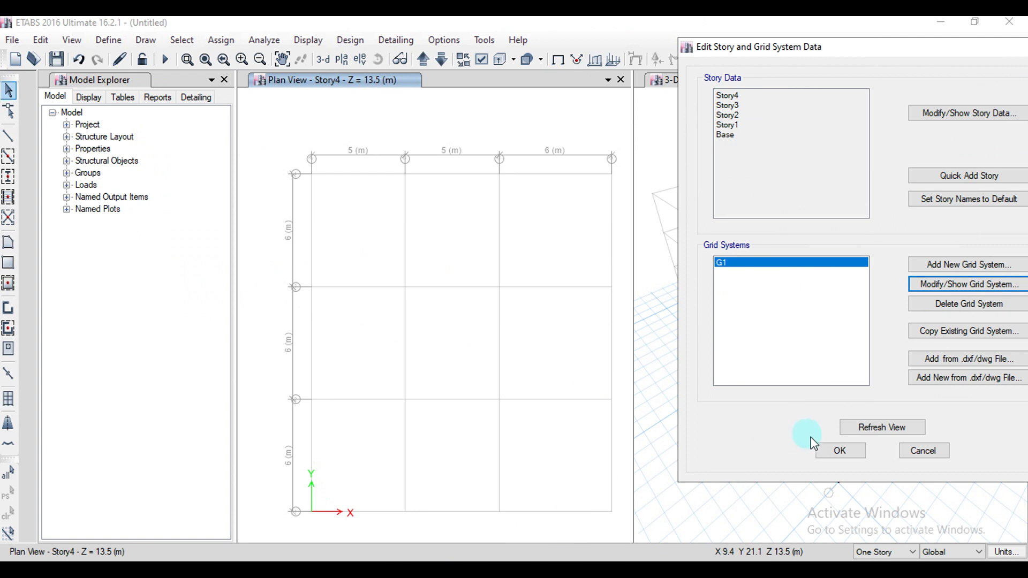
# - Reopen Add/Modify Grids from the plan view and display the Story Data table
pyautogui.click(835, 450)
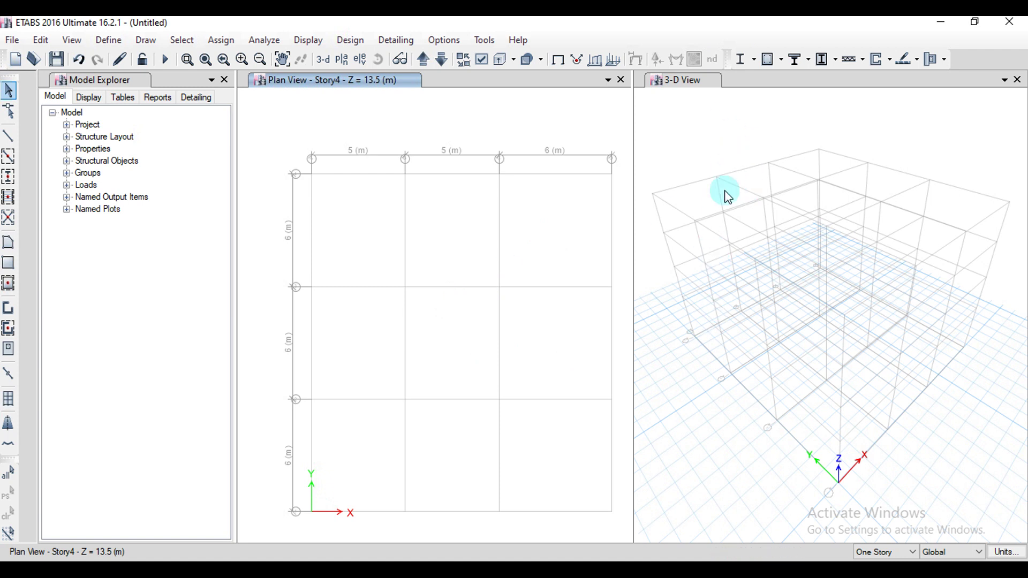
pyautogui.rightClick(518, 127)
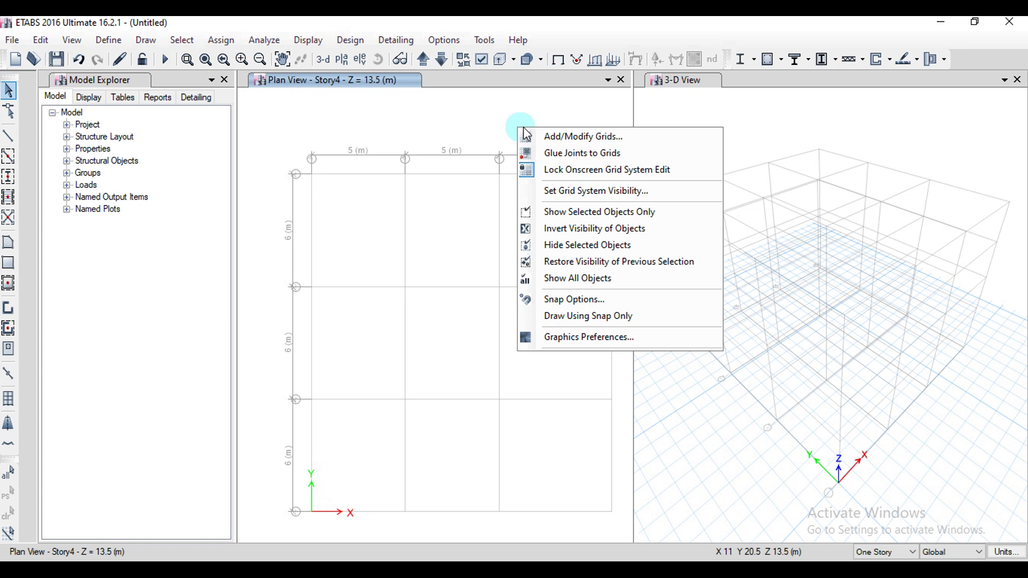
pyautogui.click(543, 134)
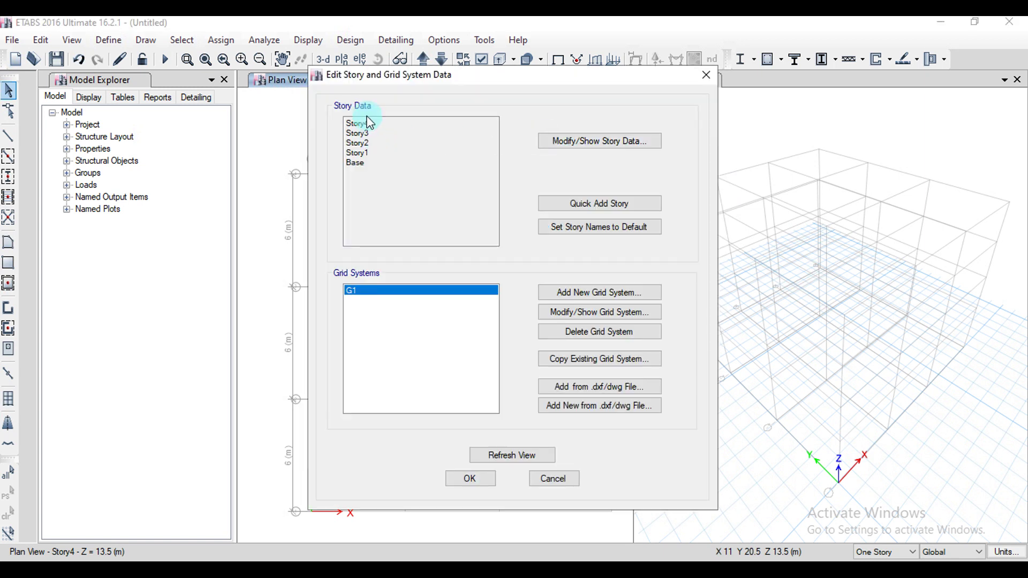
pyautogui.click(363, 128)
pyautogui.click(591, 154)
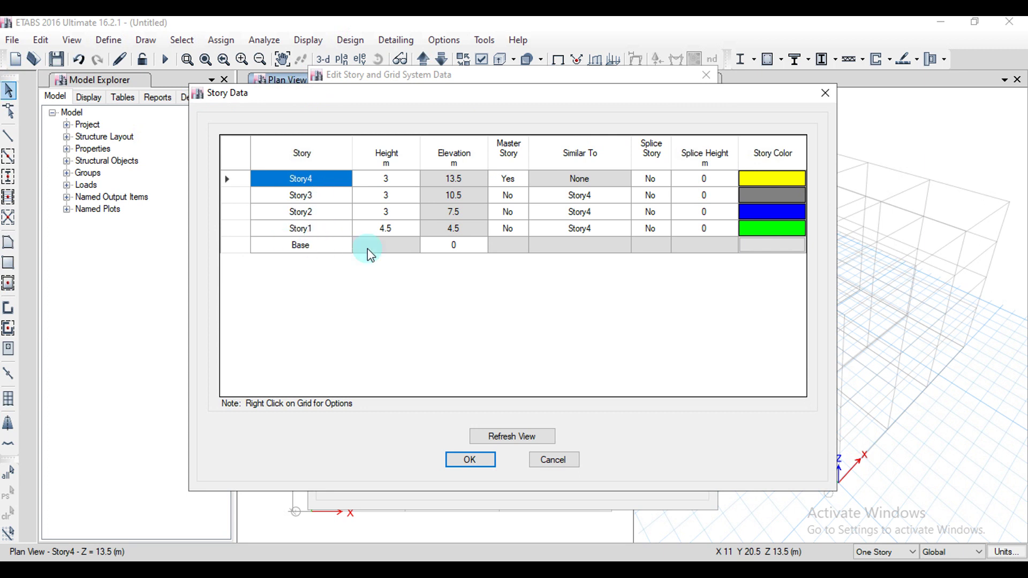
# - Change Story3's height from 3 to 4 m, leaving Story1 at 4.5 m
pyautogui.click(406, 229)
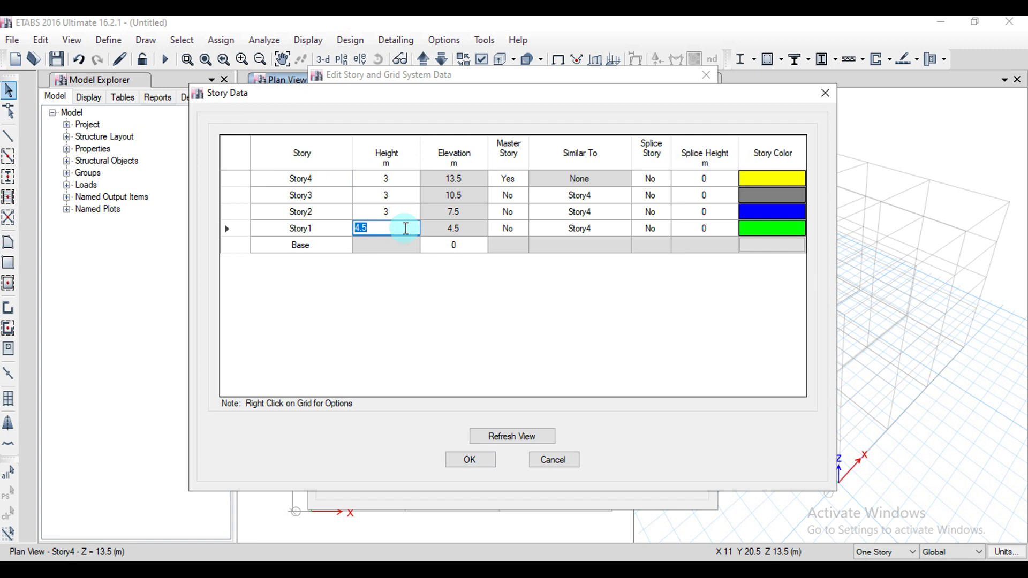
pyautogui.click(407, 196)
pyautogui.write('4')
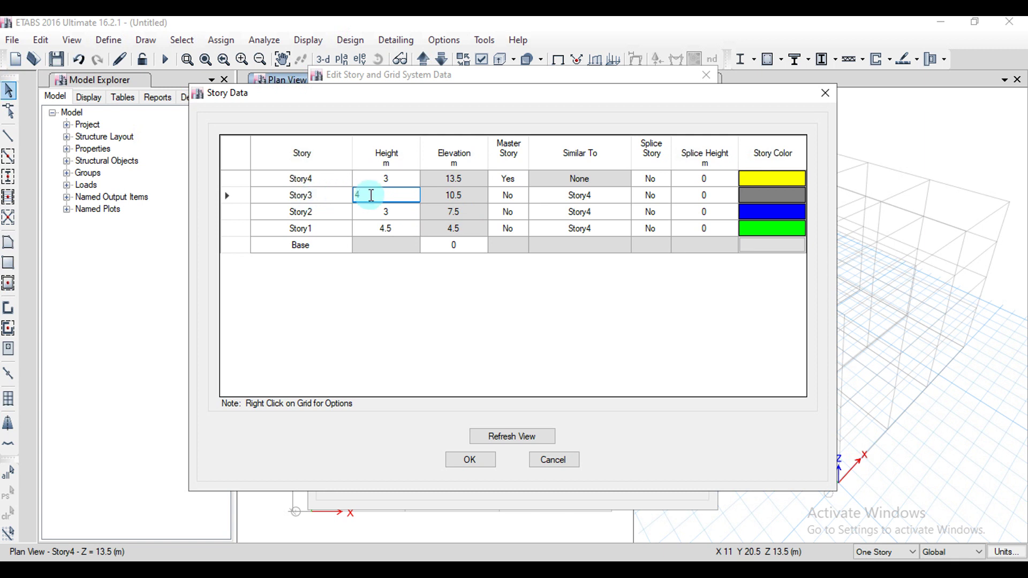
pyautogui.click(386, 213)
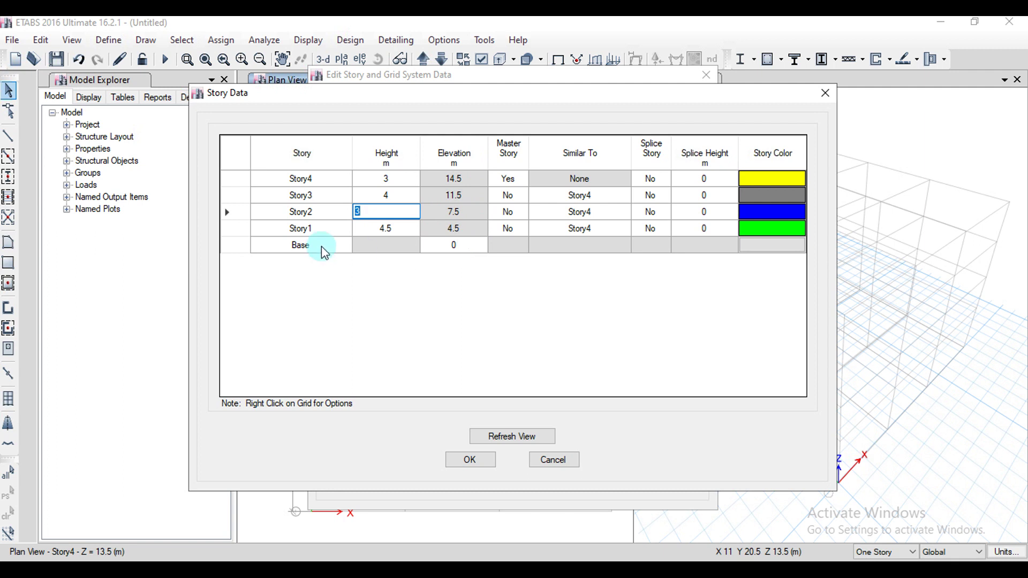
pyautogui.click(392, 228)
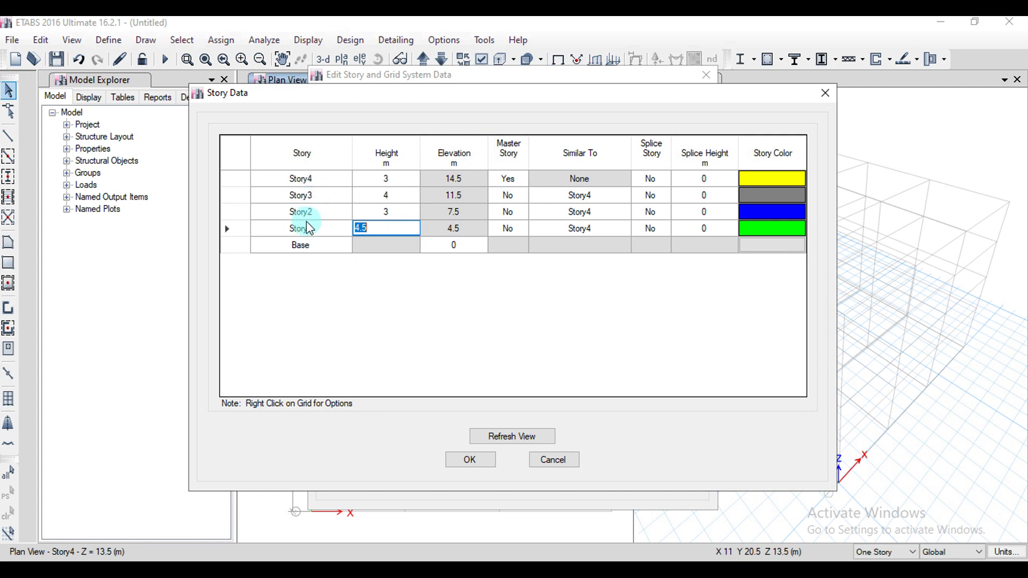
# - Keep Story2's Similar To setting as Story4
pyautogui.click(583, 224)
pyautogui.click(617, 213)
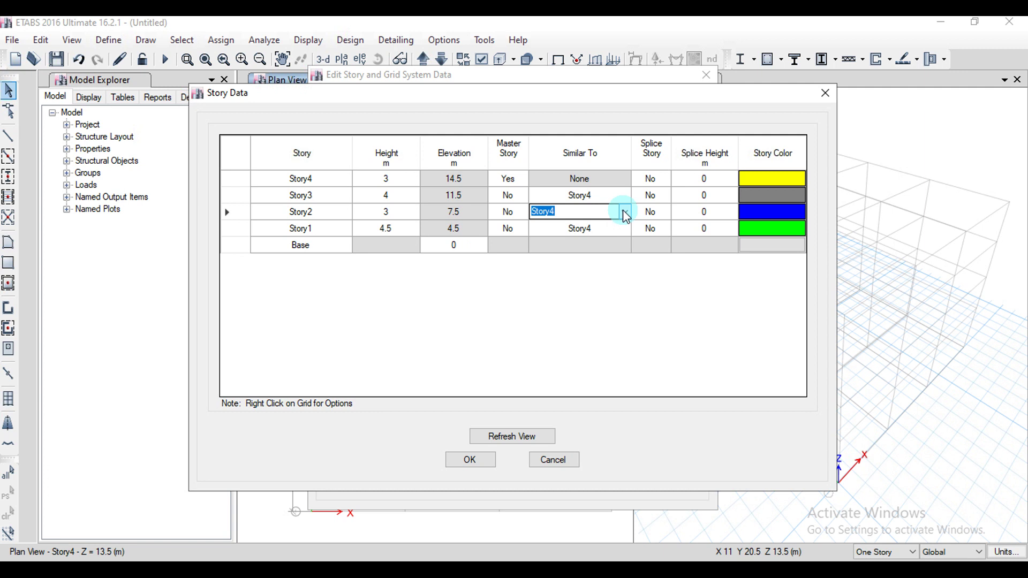
pyautogui.click(625, 213)
pyautogui.click(615, 199)
pyautogui.click(416, 197)
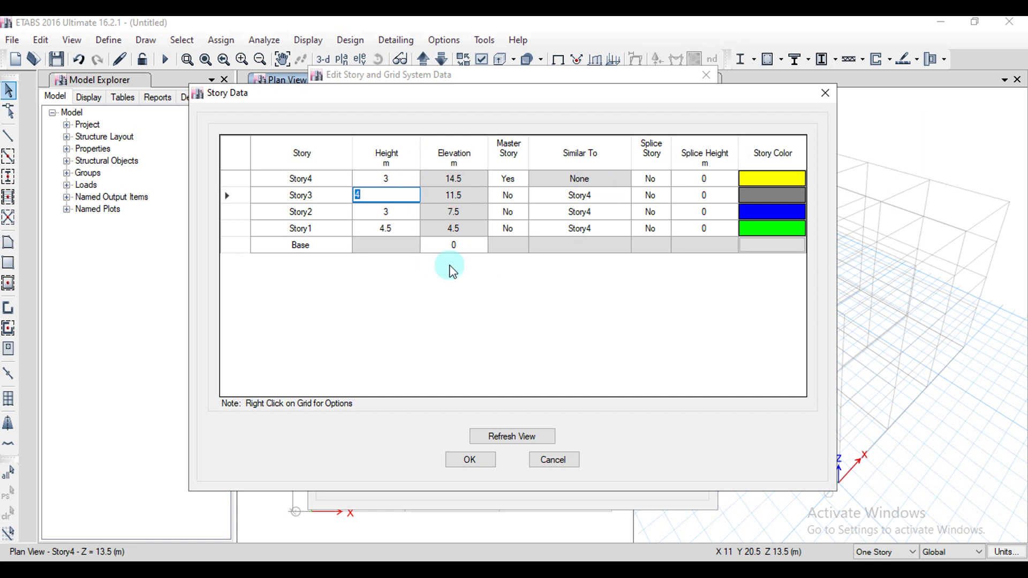
# - Refresh the view and accept the story data, closing the story and grid editor
pyautogui.click(497, 440)
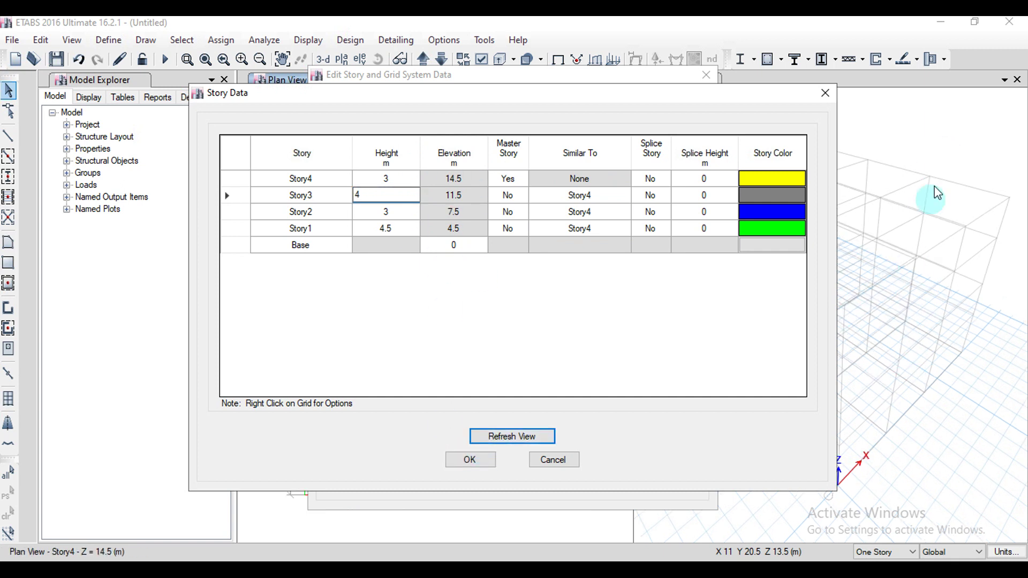
pyautogui.click(483, 454)
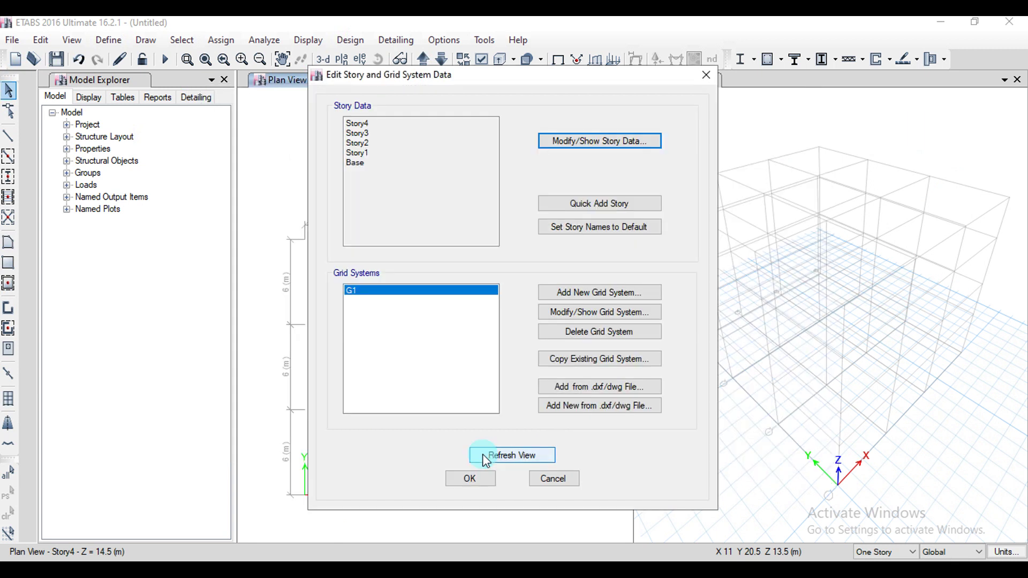
pyautogui.click(466, 476)
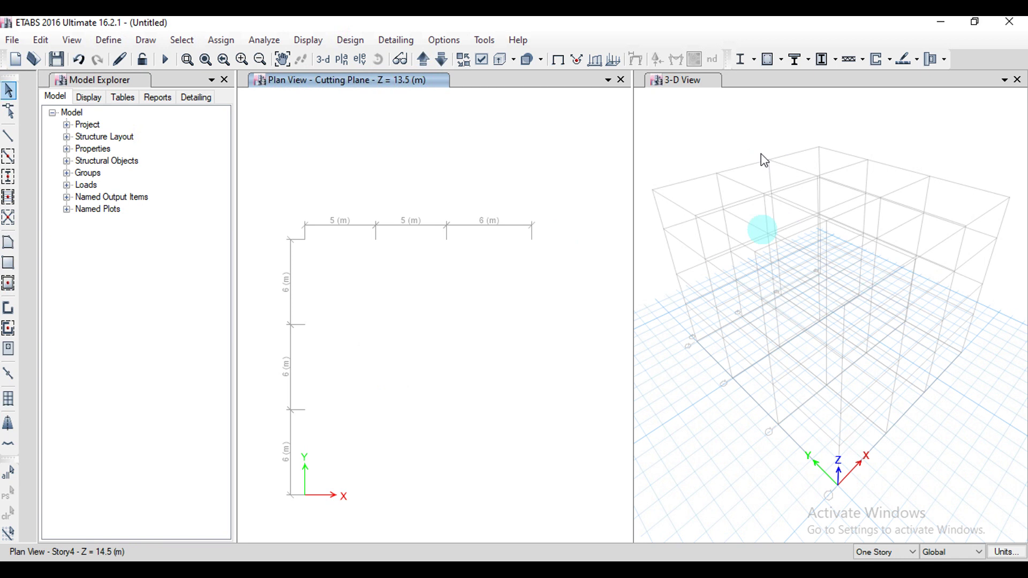